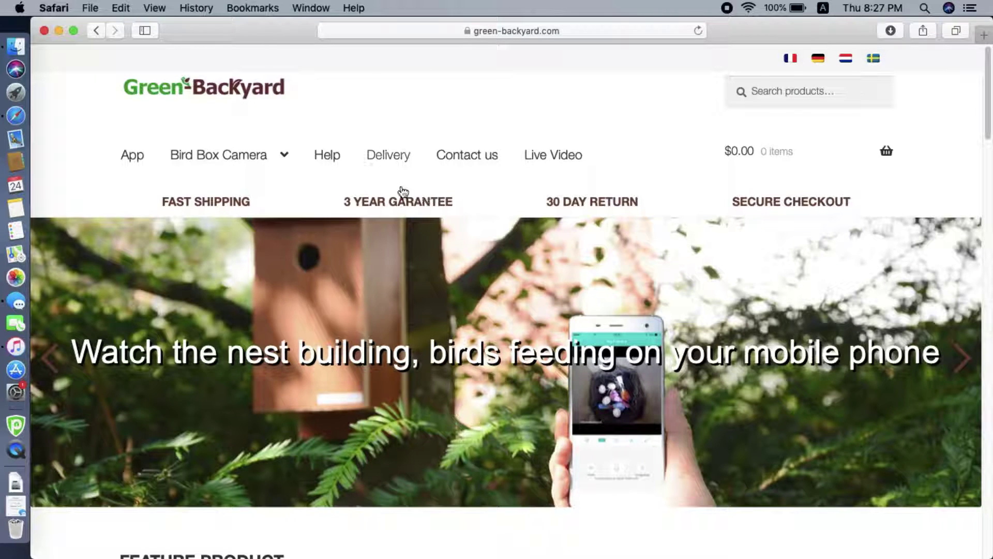
Step: From the Help page's Mac Operation section, open the Install Mac Software (Beta) guide in a new tab
left_click(334, 158)
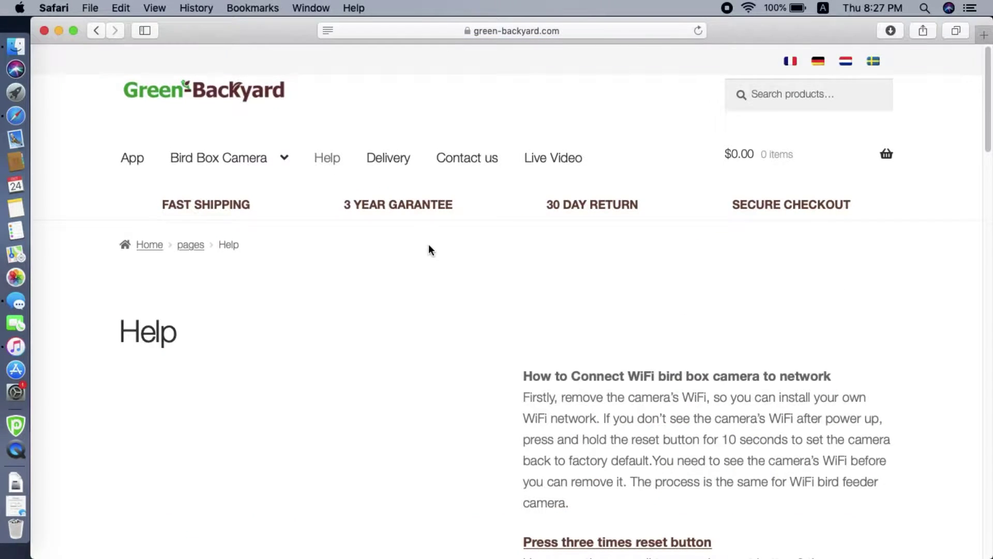
scroll(428, 244, "down", 20)
scroll(430, 244, "down", 1)
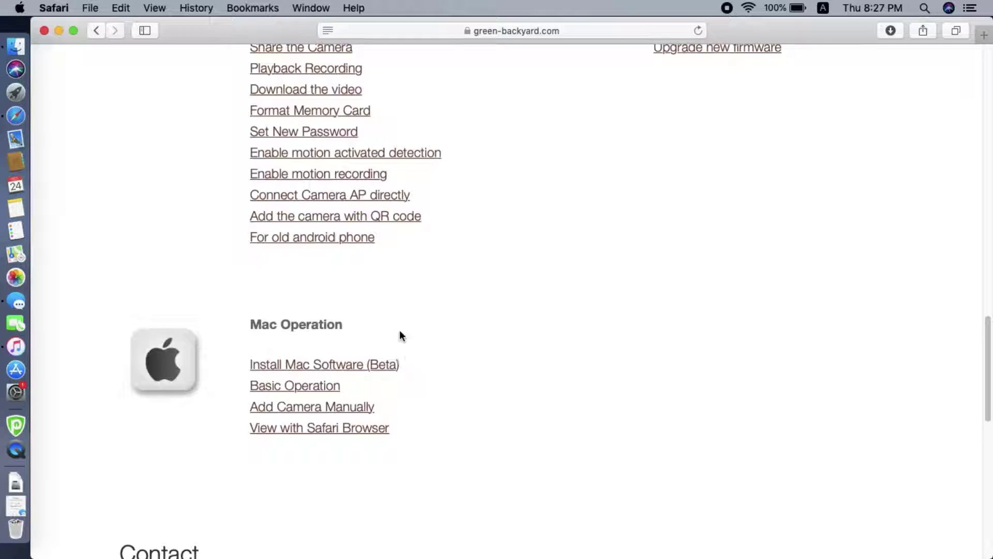
left_click(374, 372)
scroll(346, 364, "down", 4)
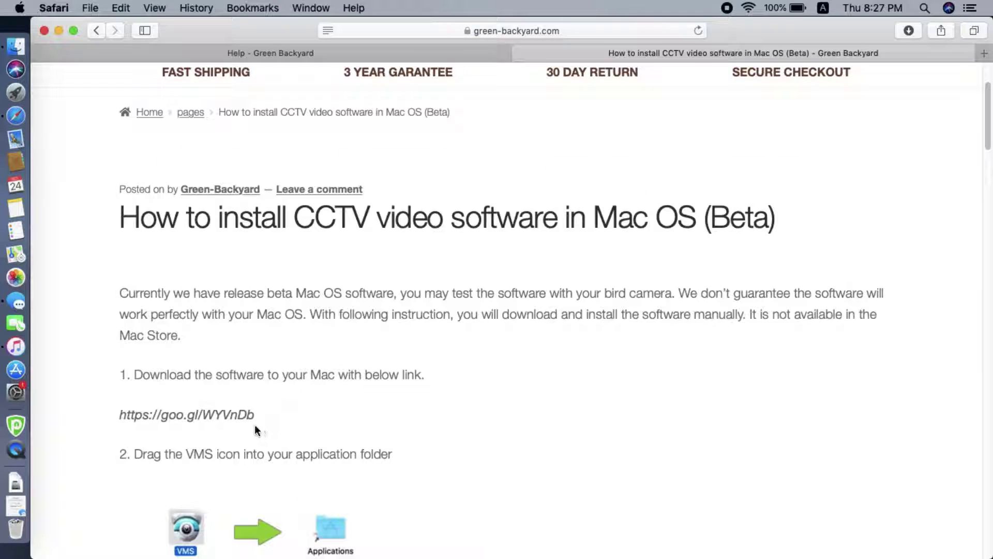
left_click_drag(255, 416, 110, 415)
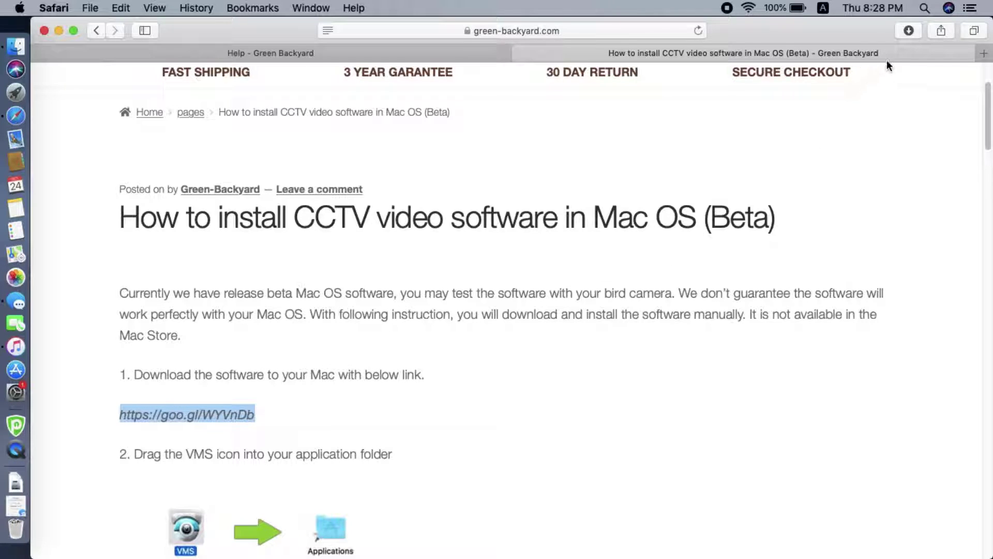
Step: Open VMS_Mac_V120014.dmg from Downloads and drag VMS onto the Applications folder
left_click(909, 31)
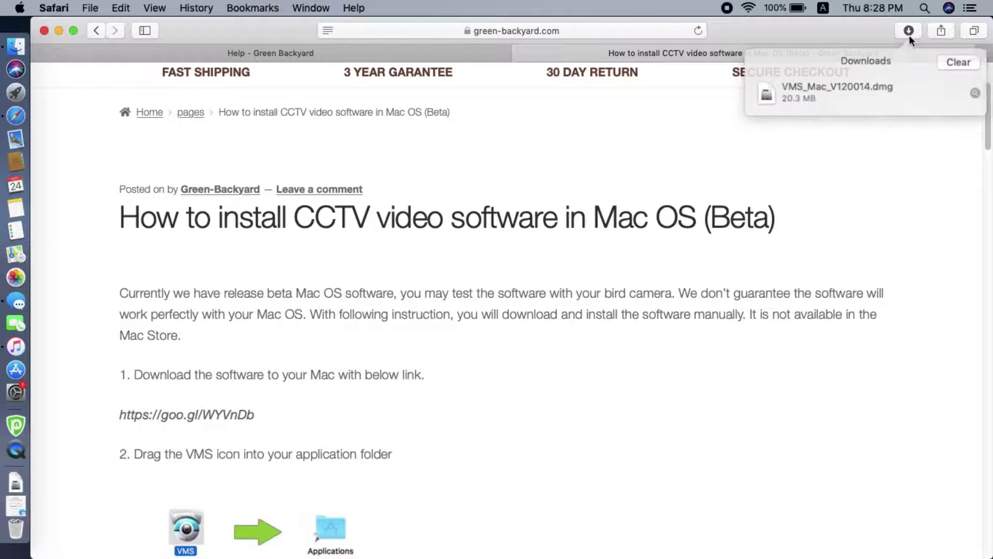
double_click(884, 95)
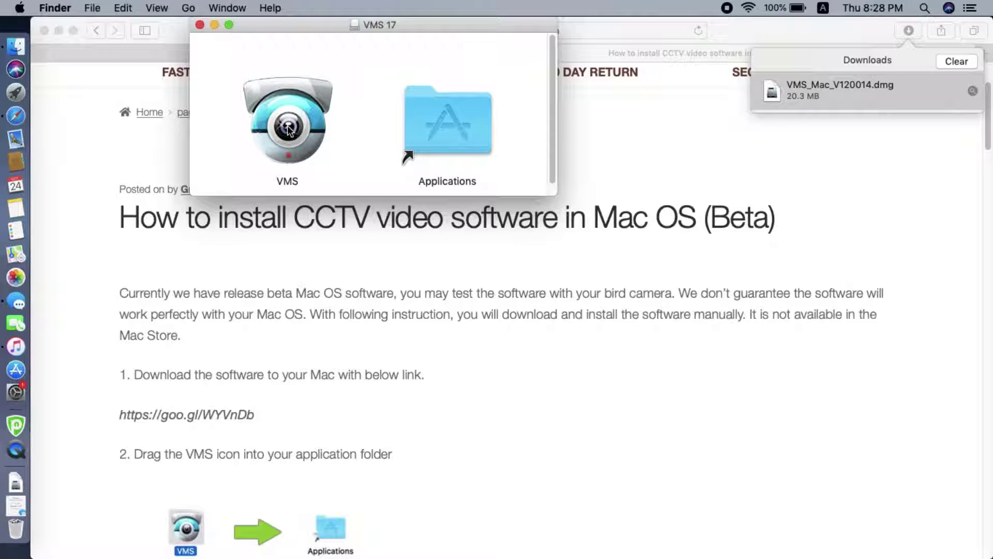
left_click_drag(288, 129, 438, 135)
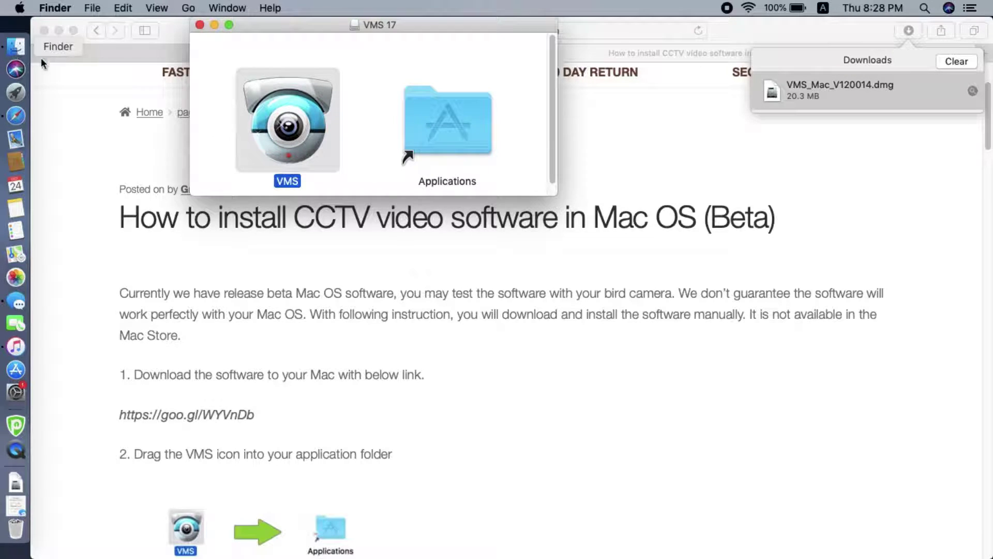
Step: Launch VMS from the Applications folder and dismiss the unidentified developer warning
left_click(445, 135)
double_click(445, 136)
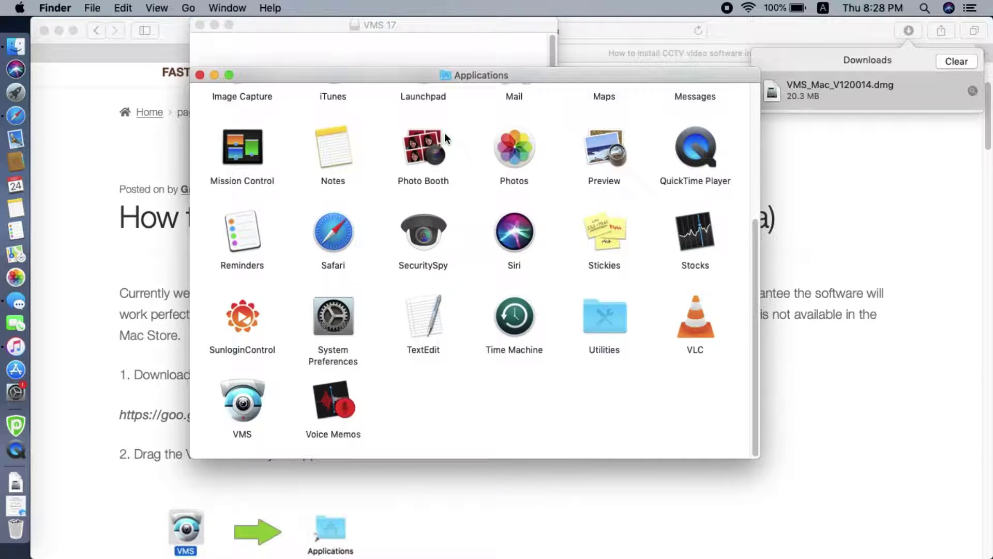
double_click(250, 410)
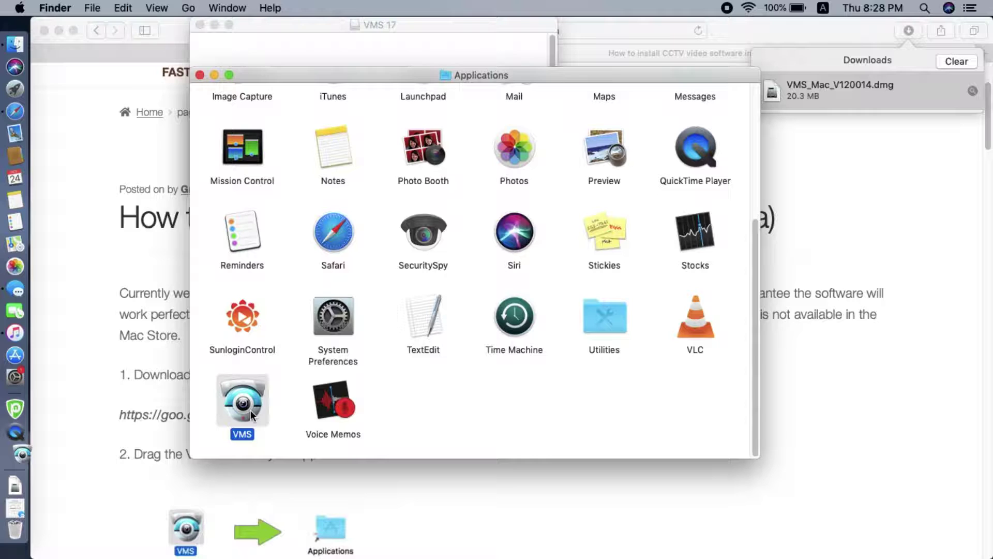
left_click(214, 75)
left_click(59, 30)
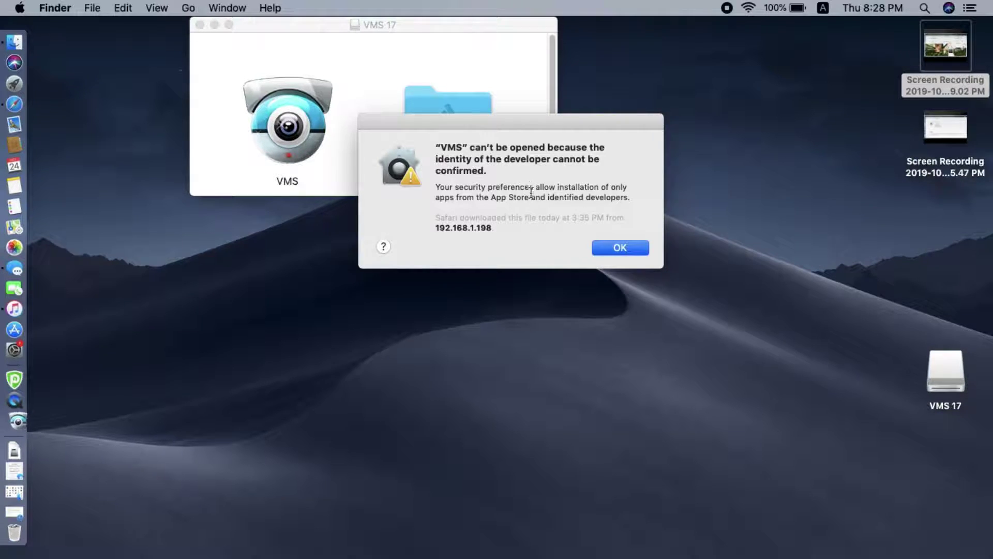
left_click(619, 248)
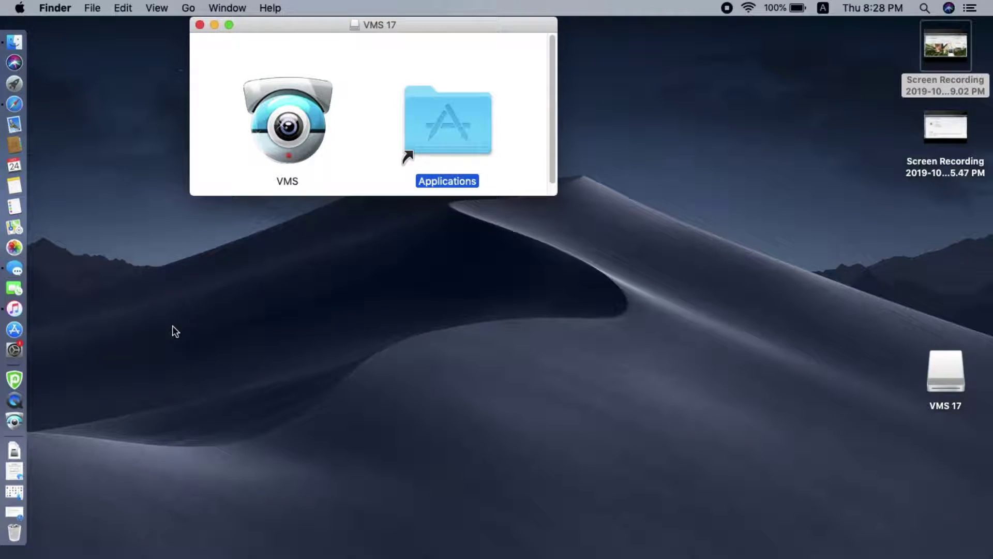
Step: In Security & Privacy, choose Open Anyway for VMS and confirm opening it
left_click(19, 357)
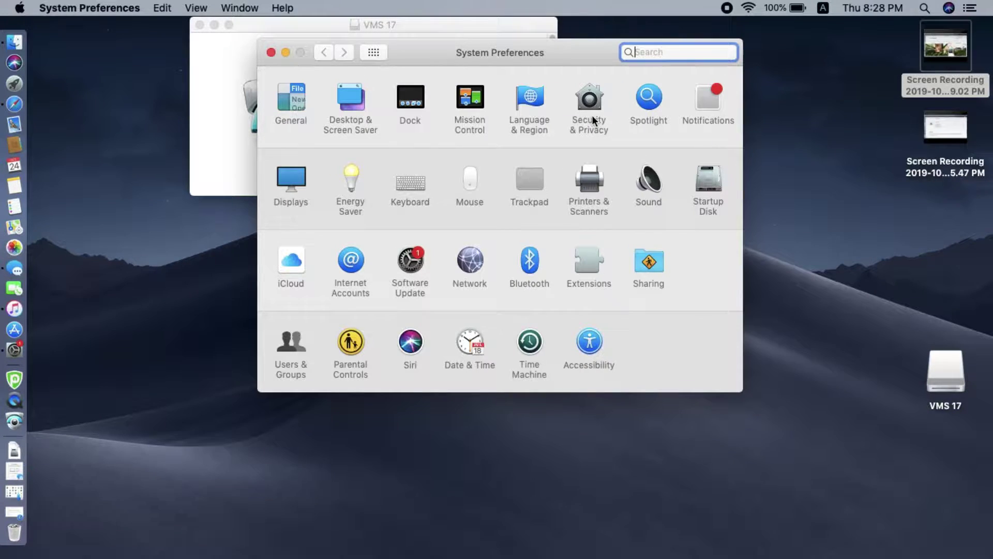
left_click(592, 115)
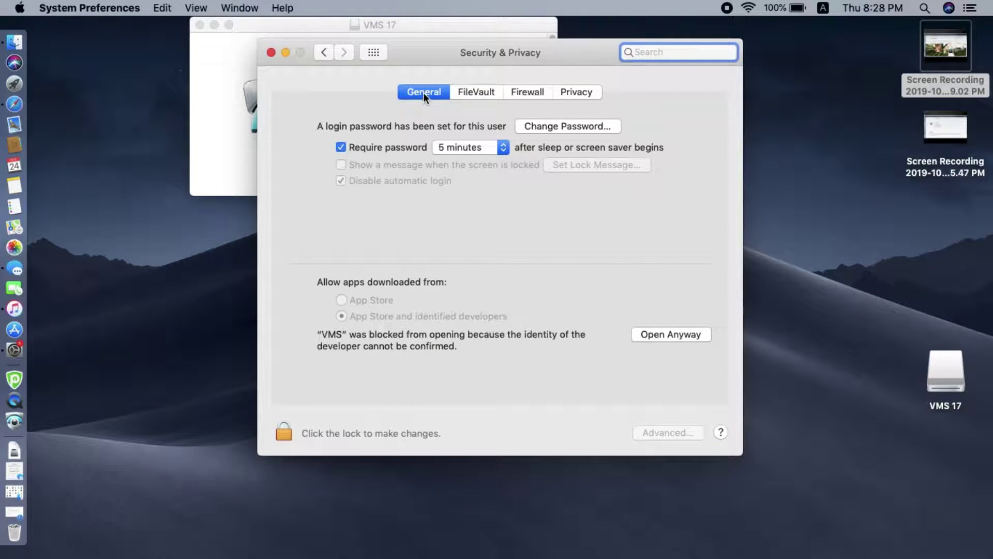
left_click(672, 335)
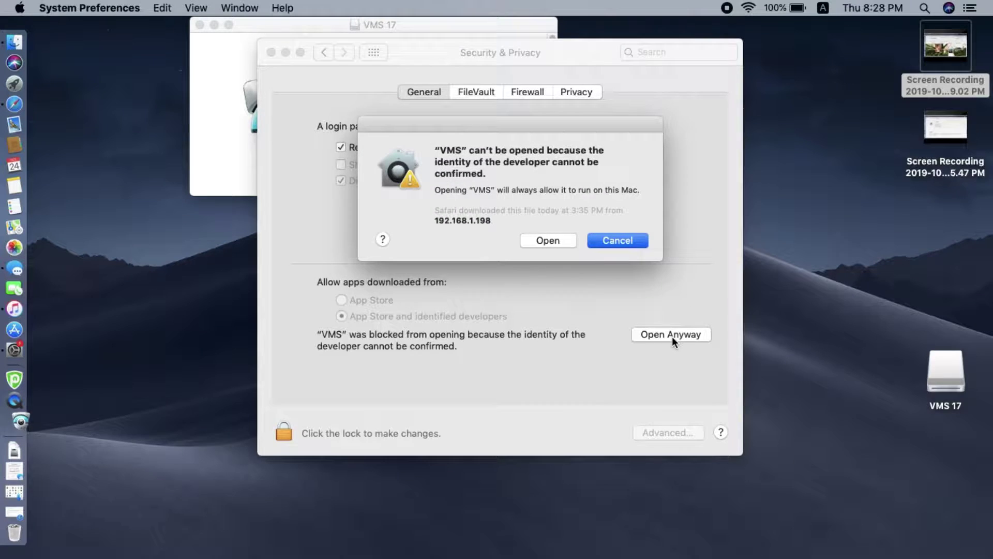
left_click(555, 242)
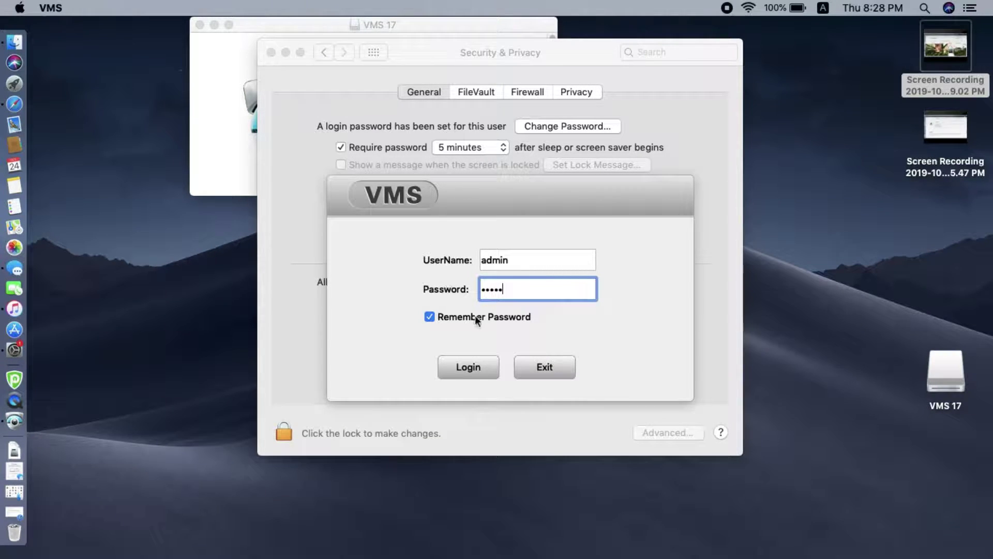
Step: Check the saved UserName and Password in the VMS login dialog, then log in
left_click(515, 261)
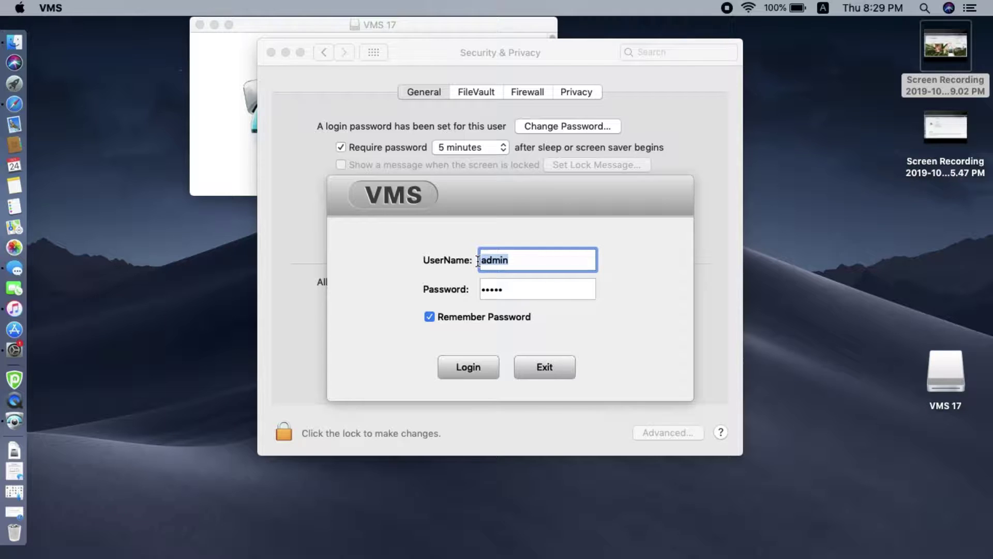
left_click_drag(516, 288, 482, 288)
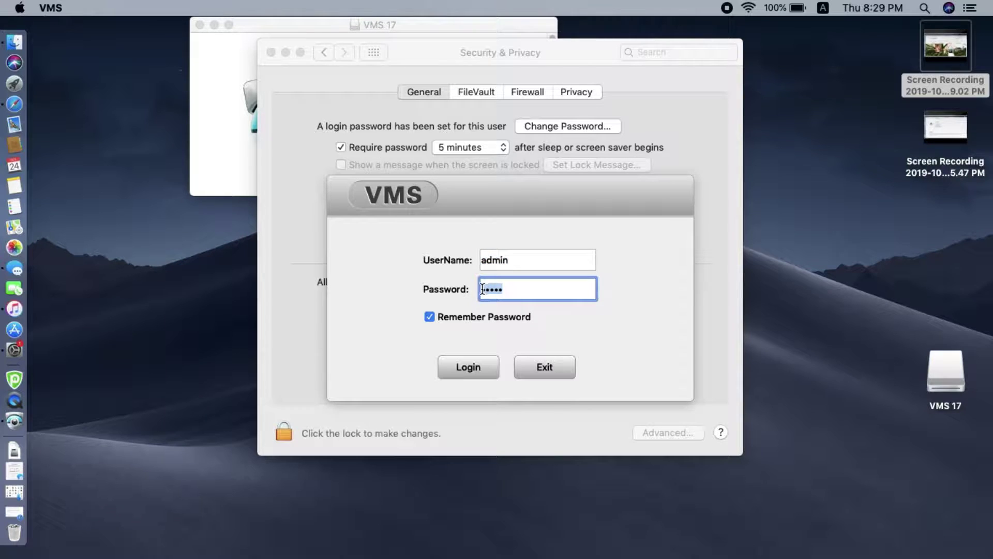
left_click(489, 371)
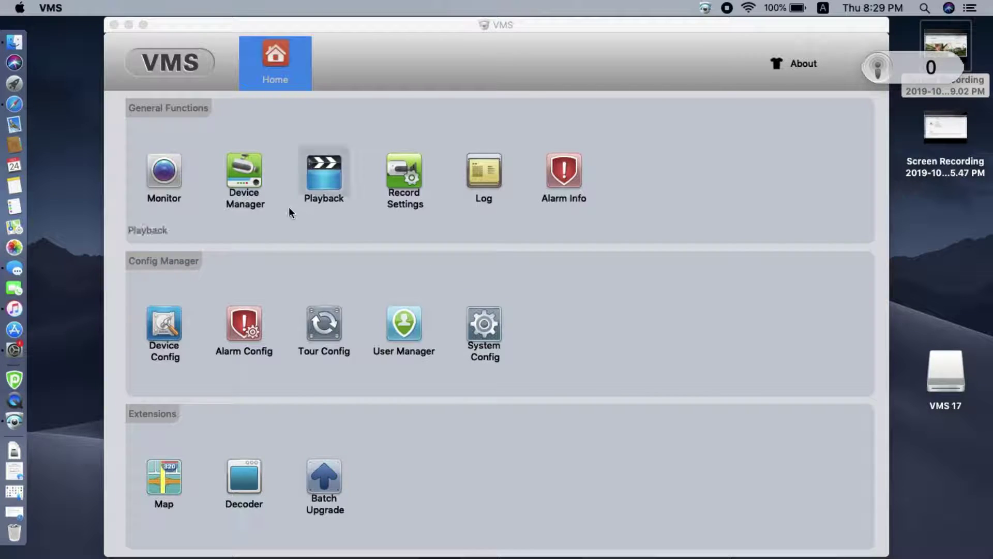
Step: Run an IPV4 Search in Device Manager and add camera 192.168.1.23 to the added devices
left_click(255, 187)
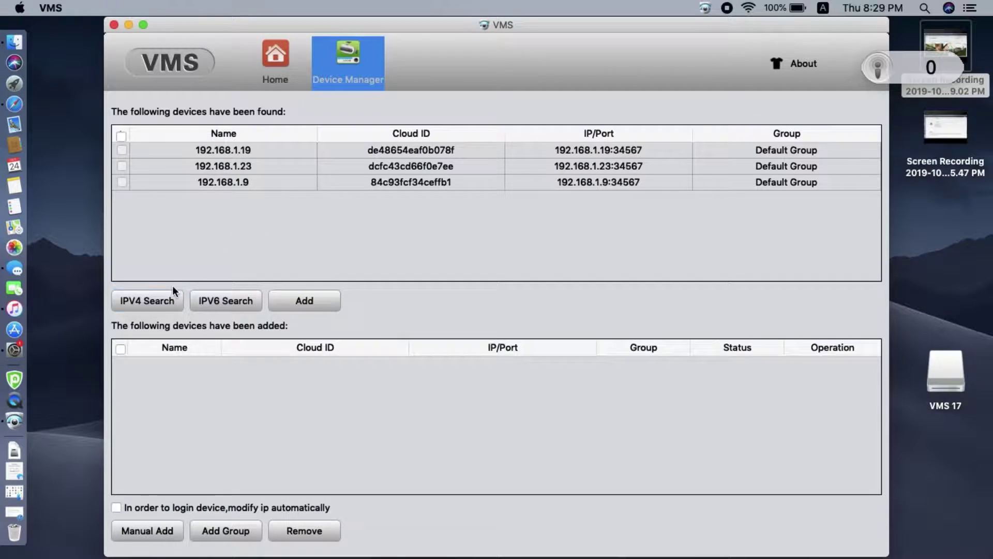
left_click(163, 304)
left_click(122, 166)
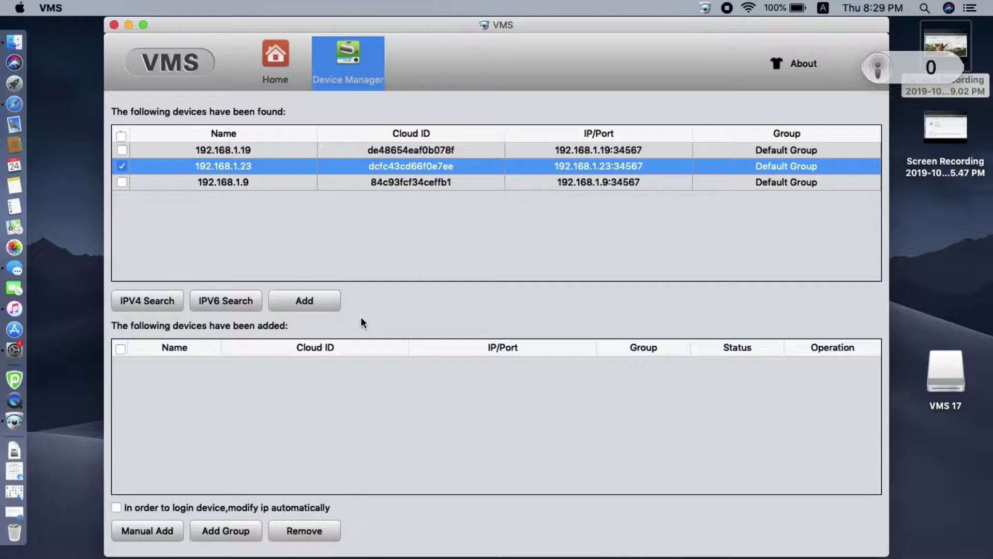
left_click(326, 308)
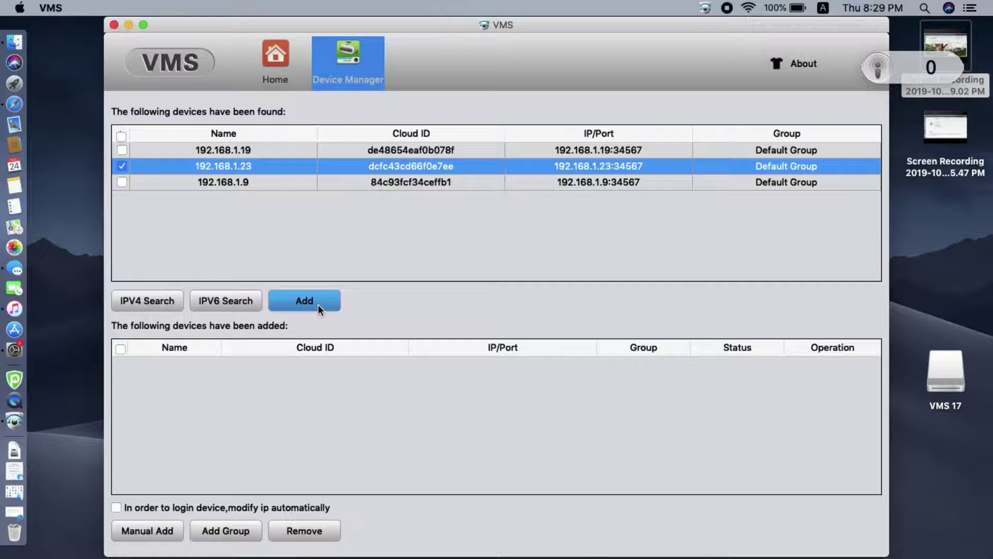
left_click(317, 304)
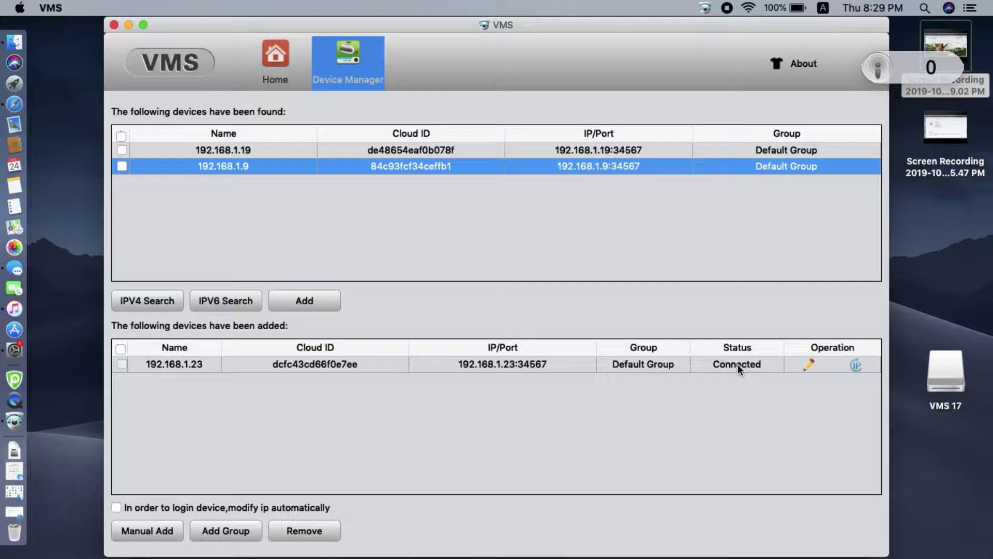
left_click(808, 365)
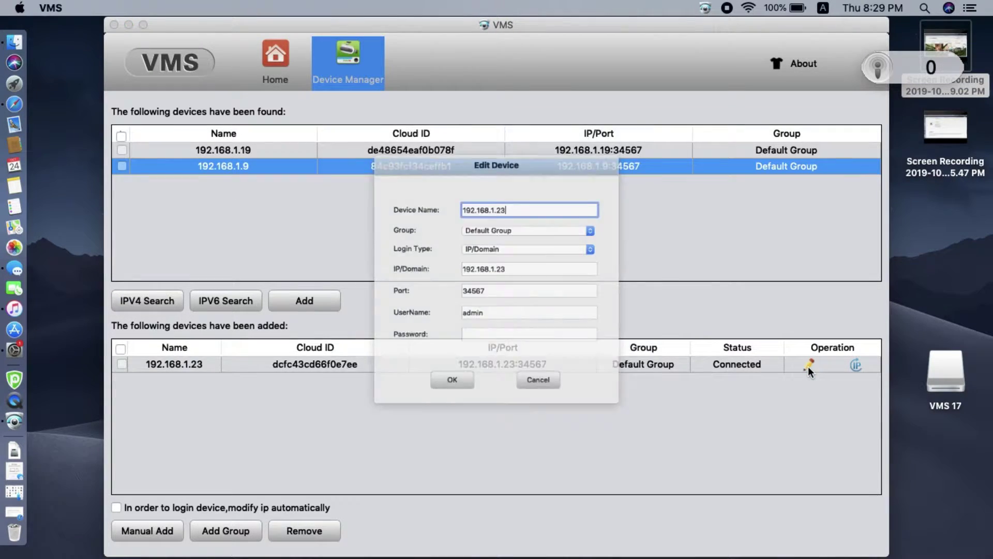
left_click(499, 354)
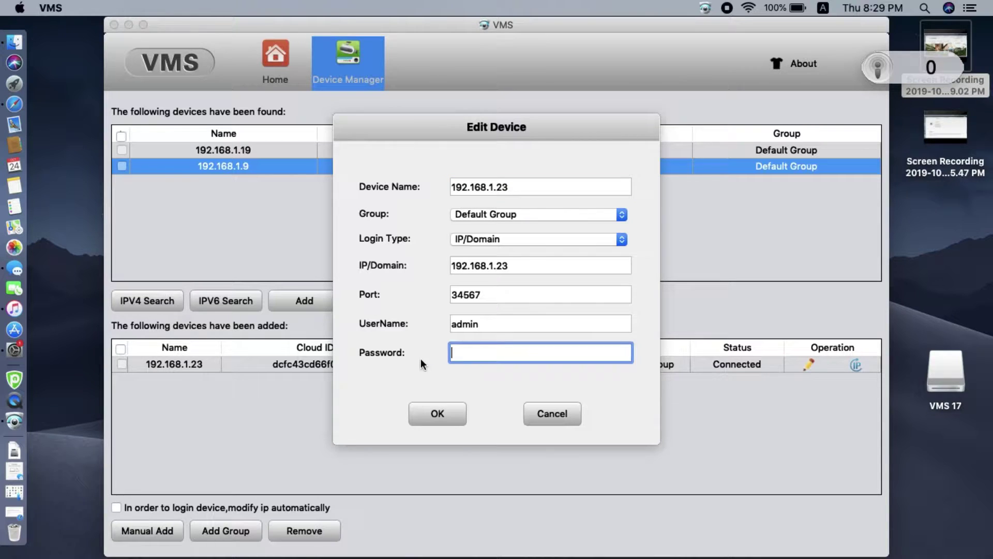
left_click(463, 414)
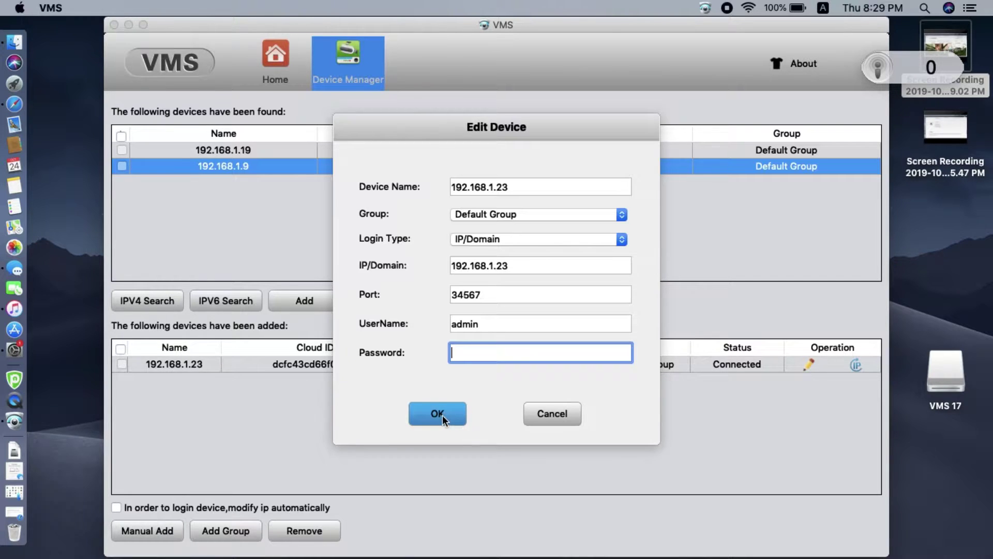
left_click(442, 415)
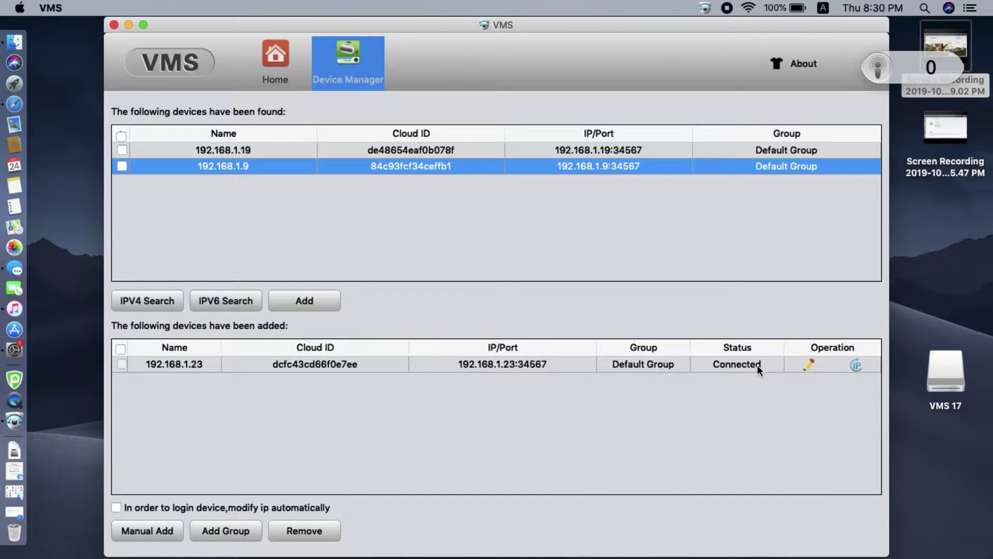
Step: Open the Modify device IP dialog for camera 192.168.1.23 from its Operation column
left_click(856, 365)
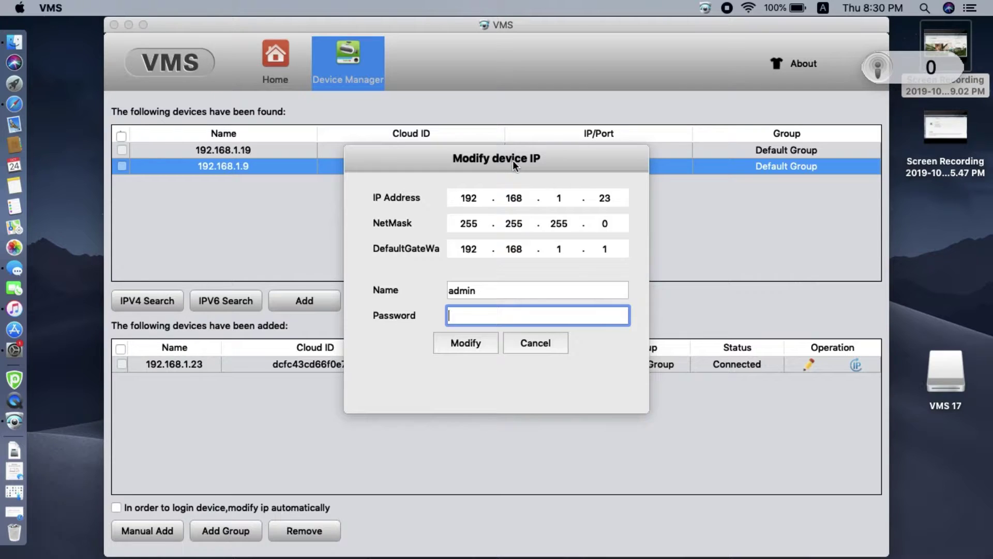
Step: Cancel the IP dialog, go to Monitor, and play camera 192.168.1.23's live feed enlarged
left_click(537, 343)
left_click(286, 80)
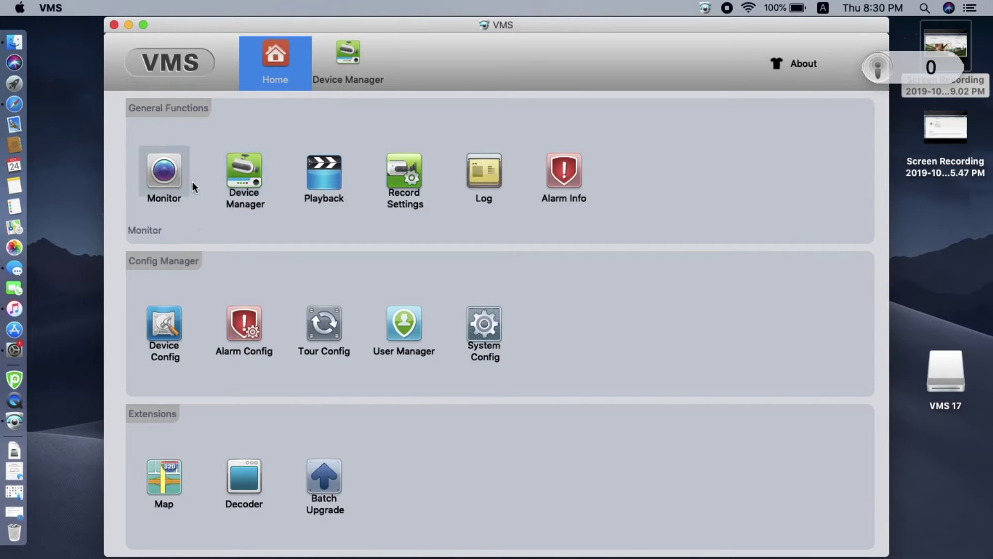
left_click(169, 176)
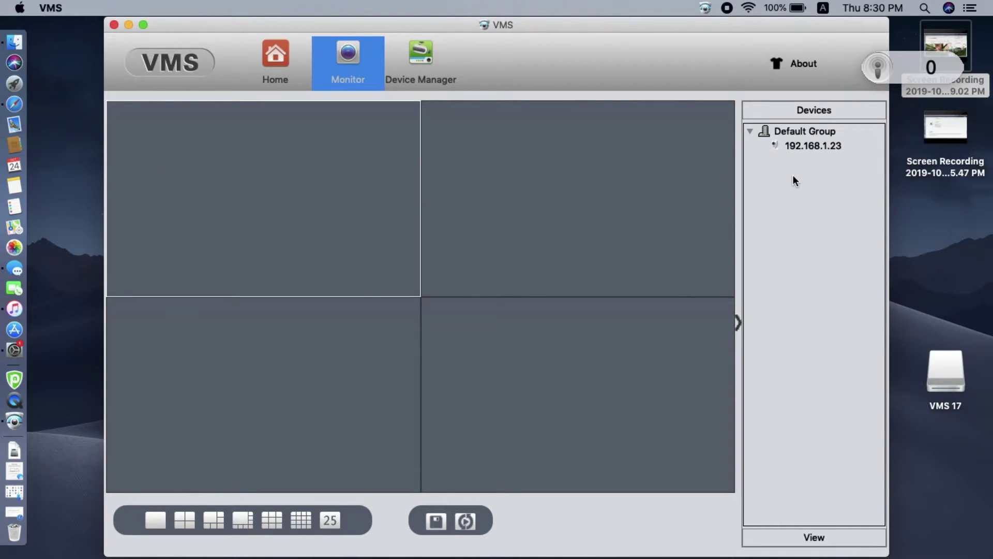
left_click(805, 148)
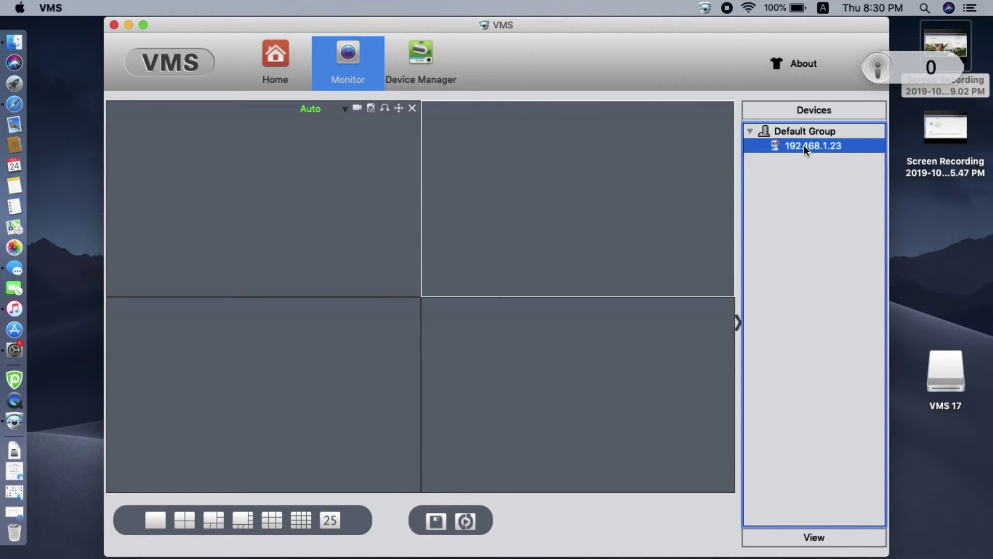
double_click(347, 186)
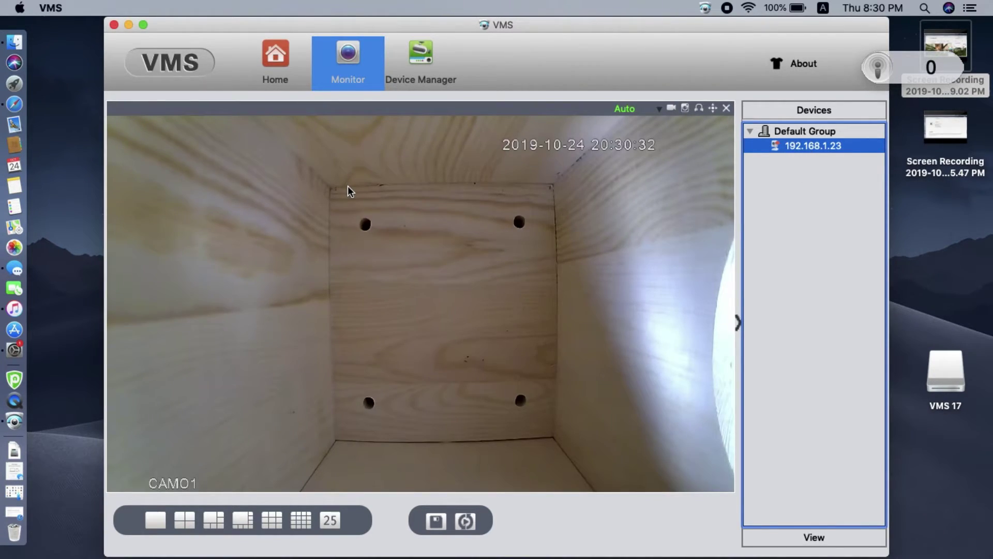